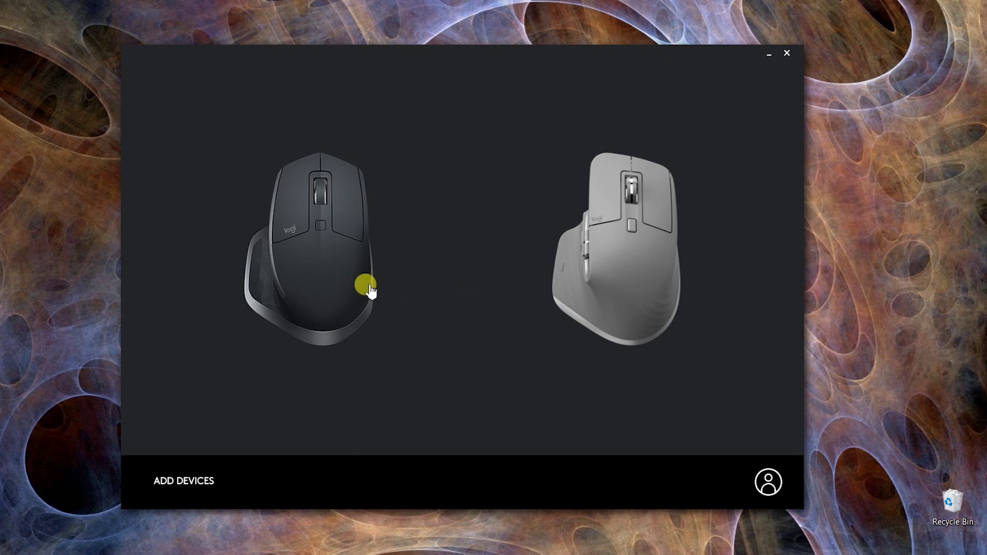
Open the MX Master 2S settings, then demo the Task View and Show Desktop gestures.
{"action": "left_click", "coordinate": [330, 329]}
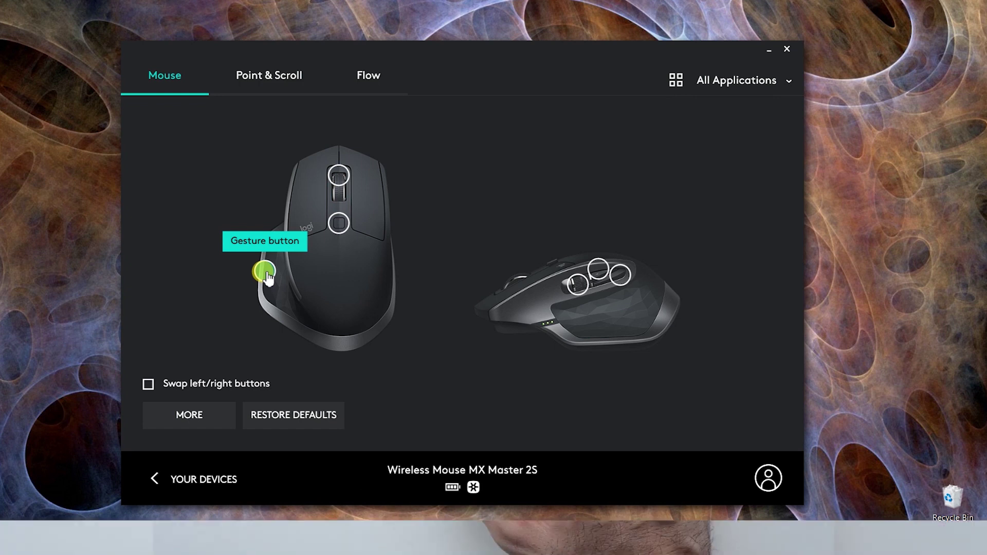
{"action": "key", "text": "super+Tab"}
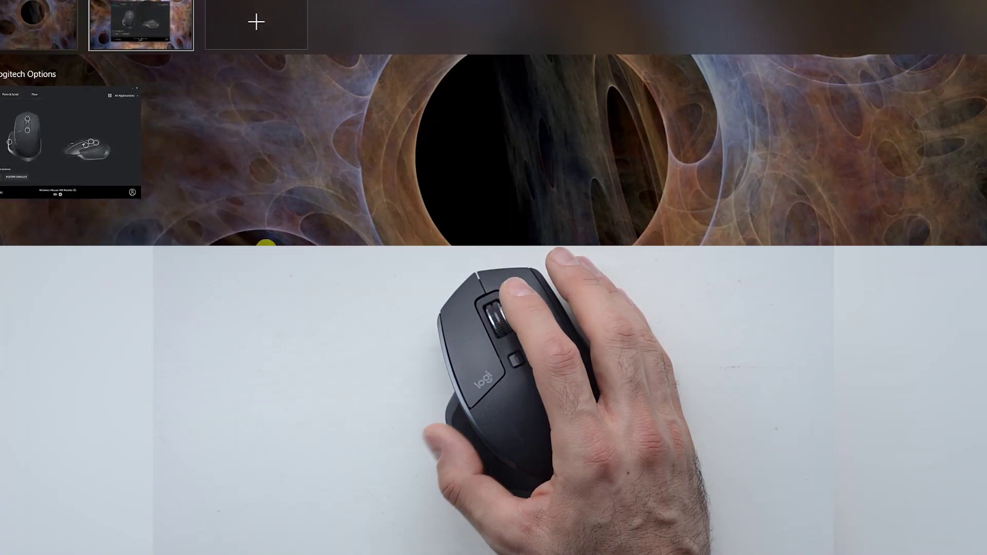
{"action": "left_click", "coordinate": [266, 242]}
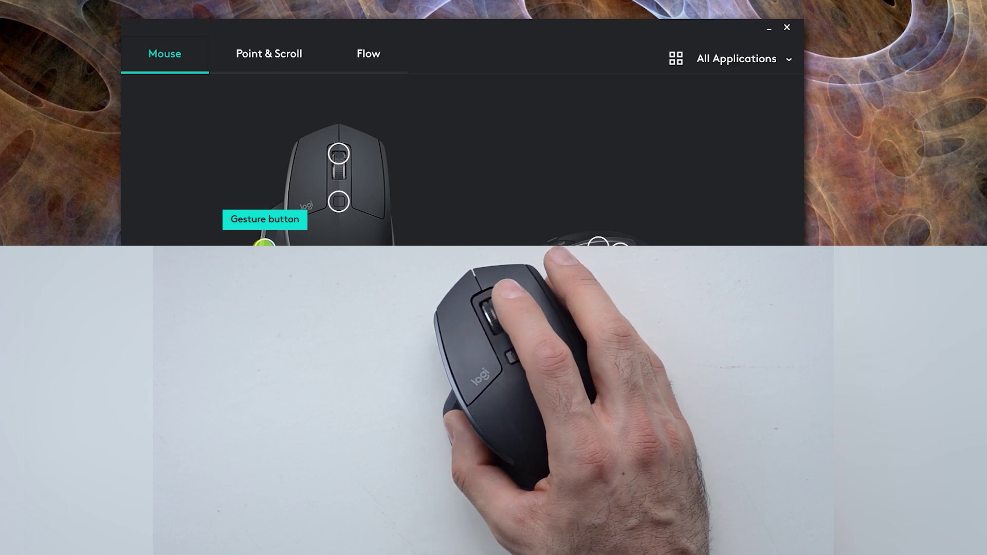
{"action": "key", "text": "super+d"}
{"action": "key", "text": "super+d"}
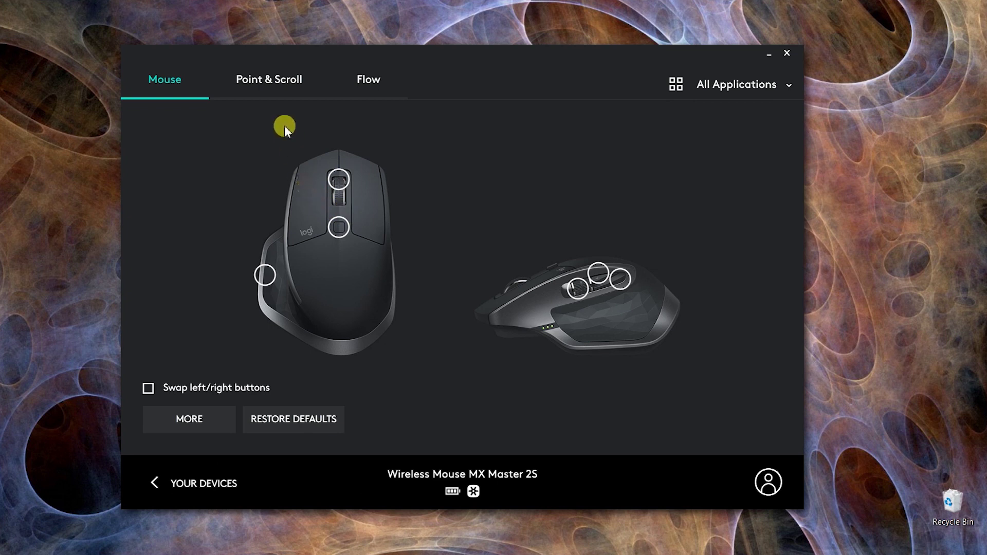
{"action": "left_click", "coordinate": [270, 81]}
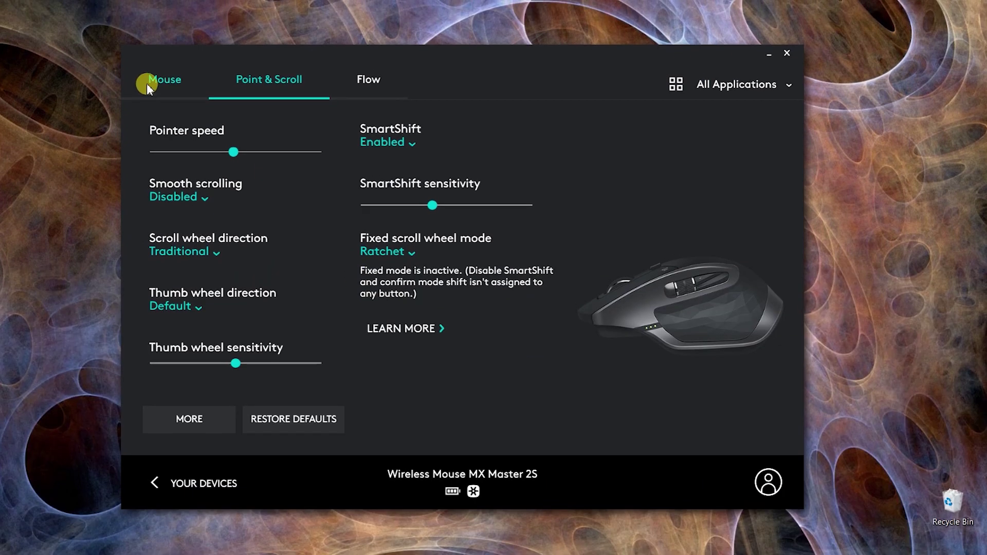
{"action": "left_click", "coordinate": [147, 83]}
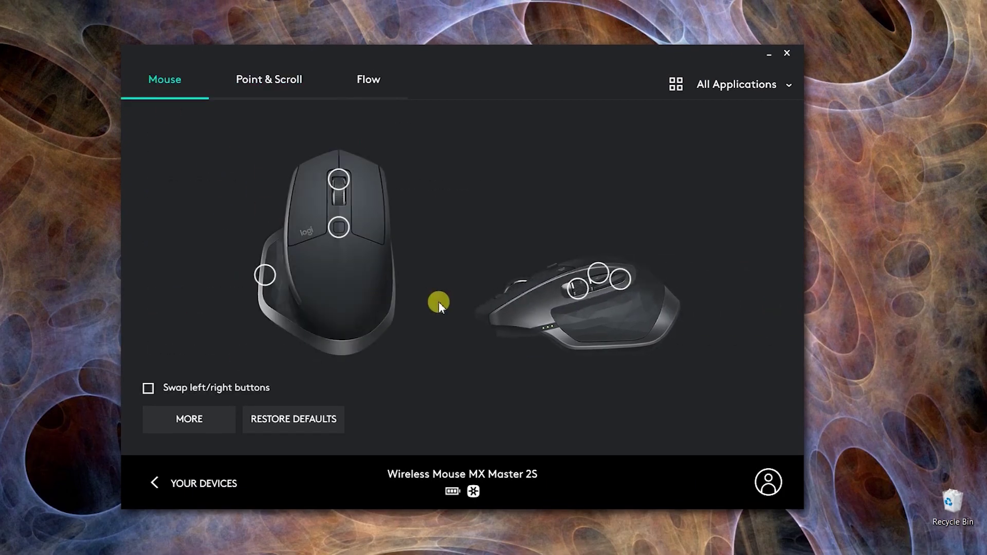
{"action": "left_click", "coordinate": [338, 228]}
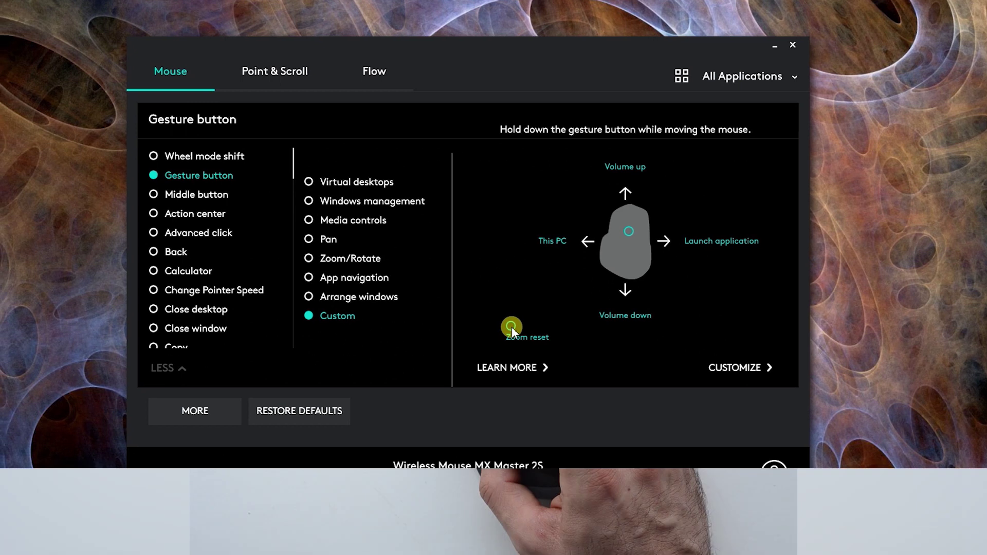
Raise the system volume twice and lower it once with gestures.
{"action": "key", "text": "XF86AudioRaiseVolume"}
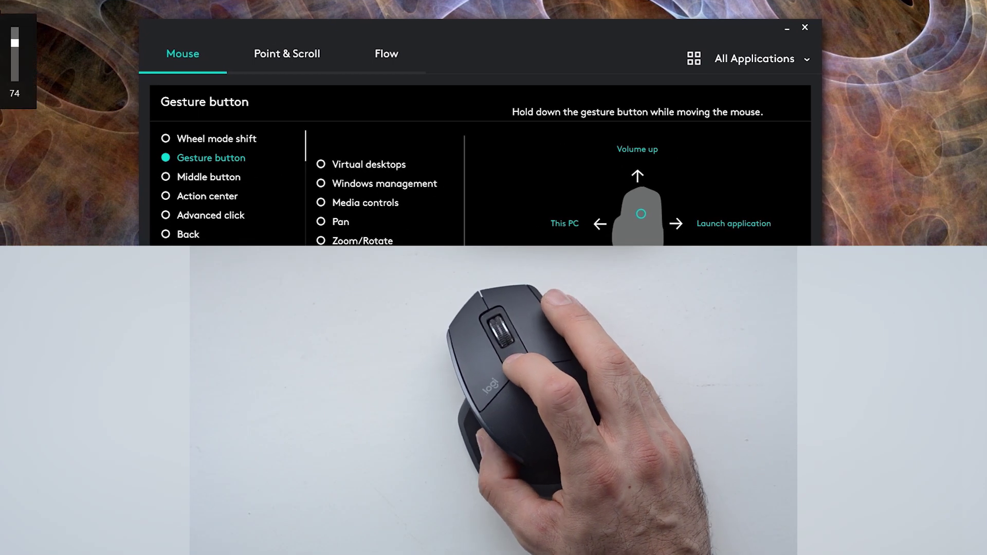
{"action": "key", "text": "XF86AudioRaiseVolume"}
{"action": "key", "text": "XF86AudioRaiseVolume"}
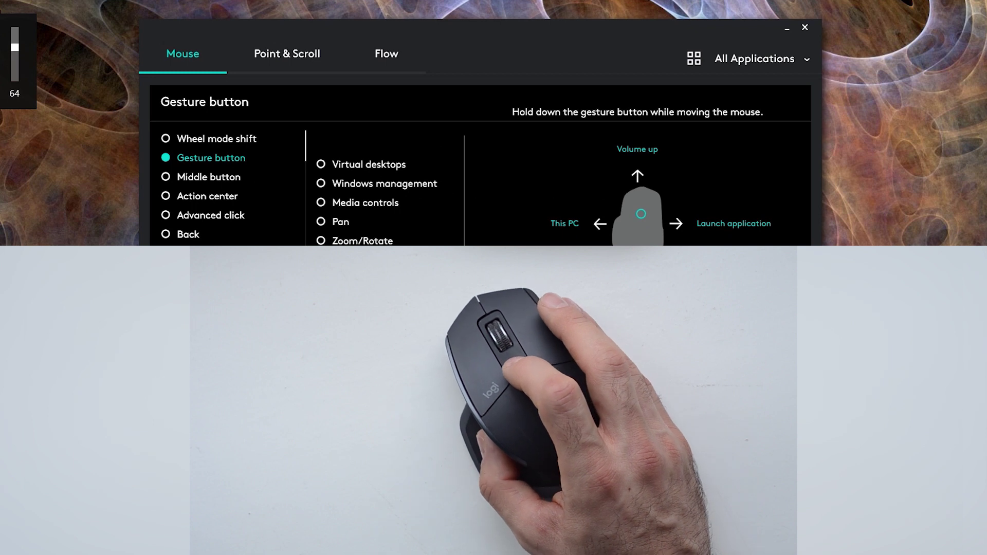
{"action": "key", "text": "XF86AudioLowerVolume"}
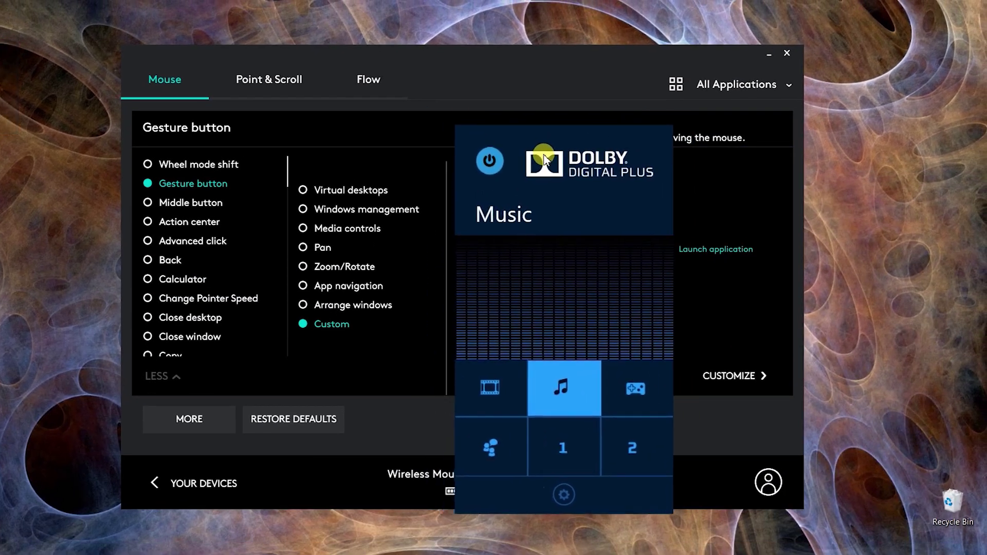
Toggle Dolby Digital Plus off and on, close its panel, and open This PC by gesture.
{"action": "left_click_drag", "start_coordinate": [640, 174], "coordinate": [855, 201]}
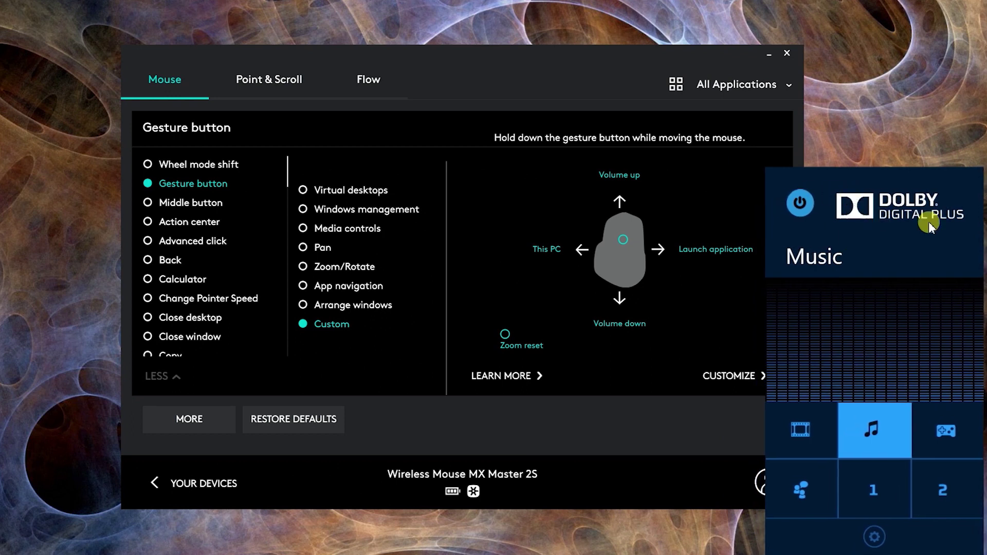
{"action": "left_click", "coordinate": [805, 205]}
{"action": "left_click", "coordinate": [806, 205]}
{"action": "left_click", "coordinate": [801, 203]}
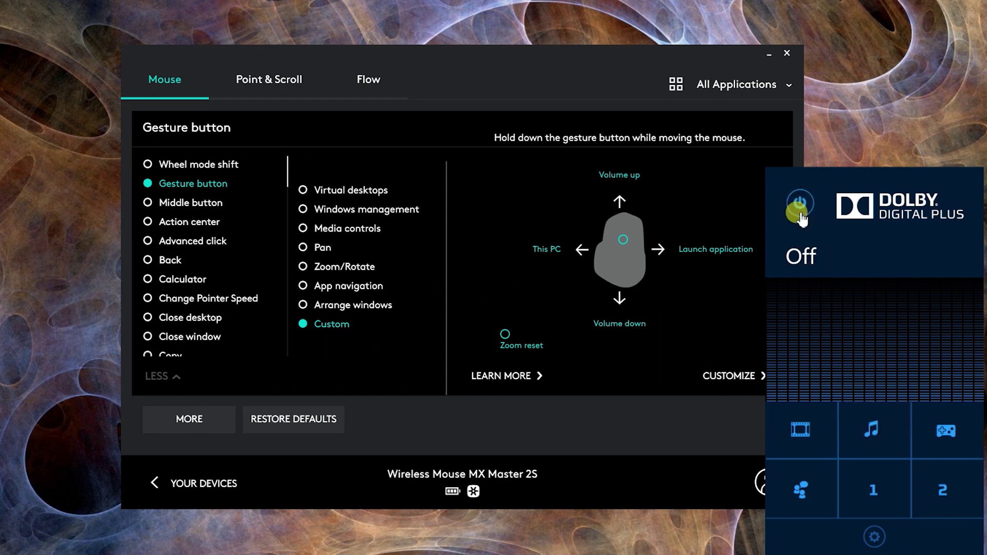
{"action": "left_click", "coordinate": [800, 203]}
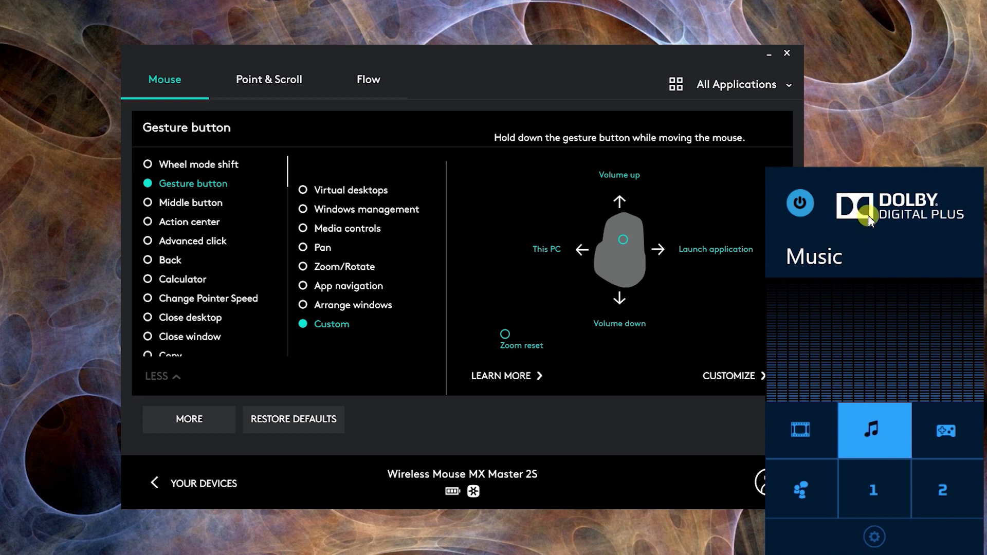
{"action": "left_click", "coordinate": [690, 249]}
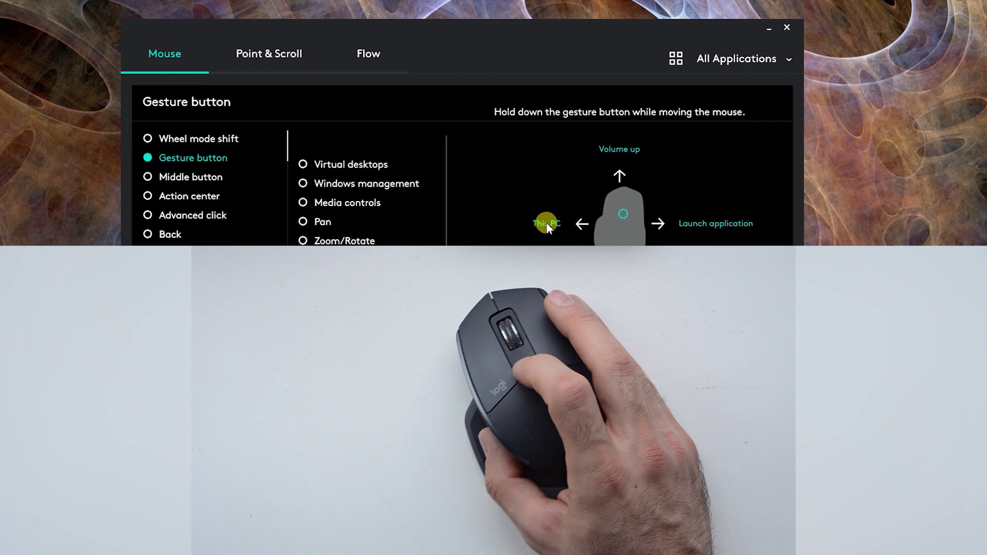
{"action": "key", "text": "super+e"}
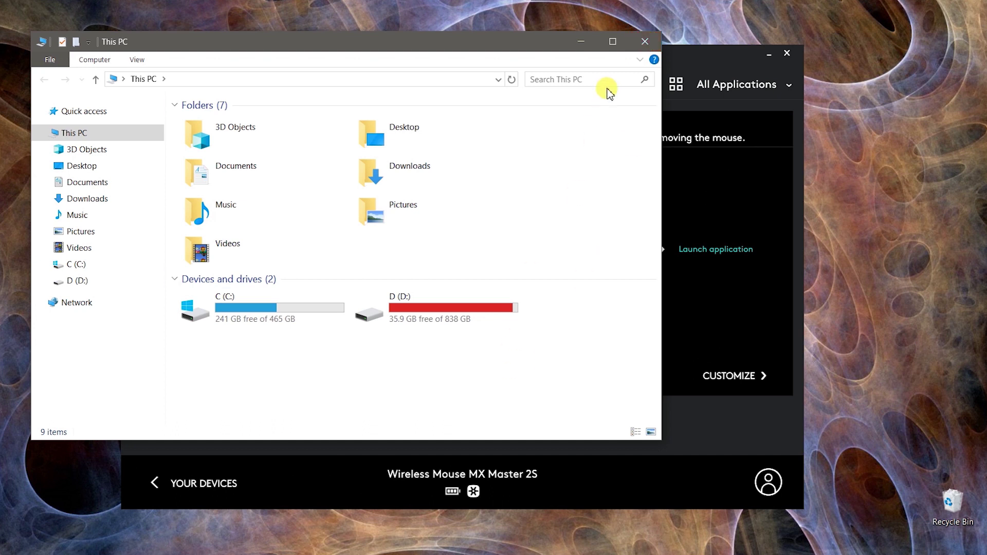
Close the This PC File Explorer window.
{"action": "left_click", "coordinate": [644, 42]}
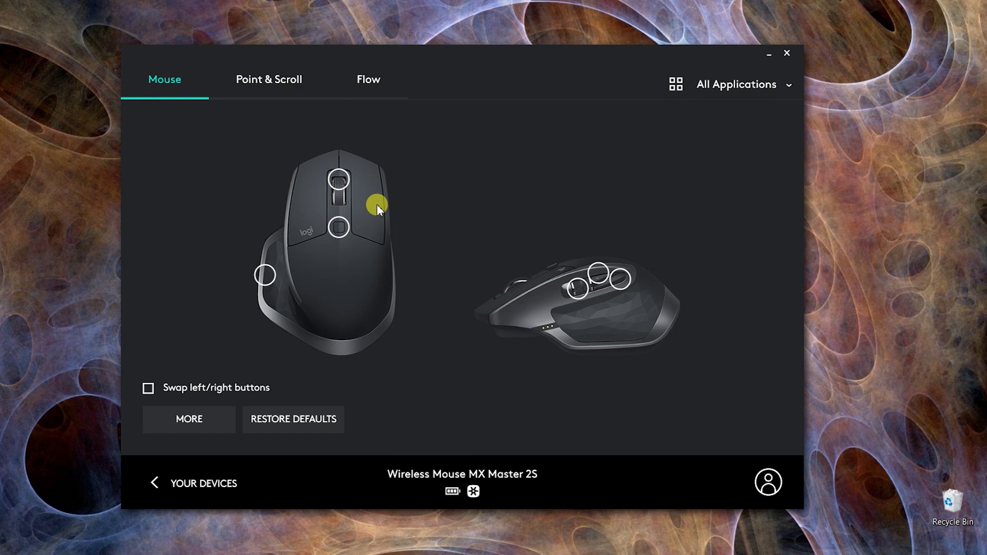
{"action": "left_click", "coordinate": [338, 186]}
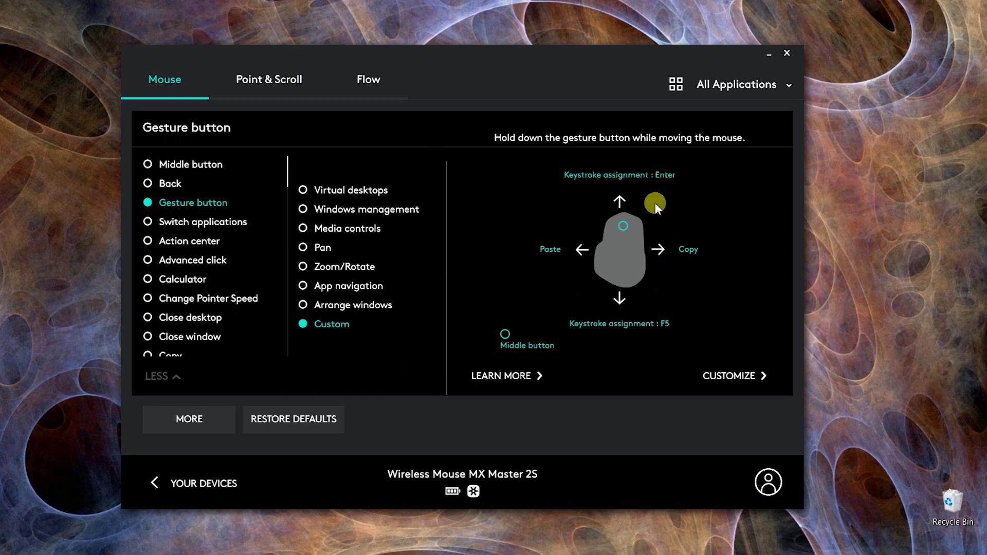
{"action": "left_click", "coordinate": [415, 244]}
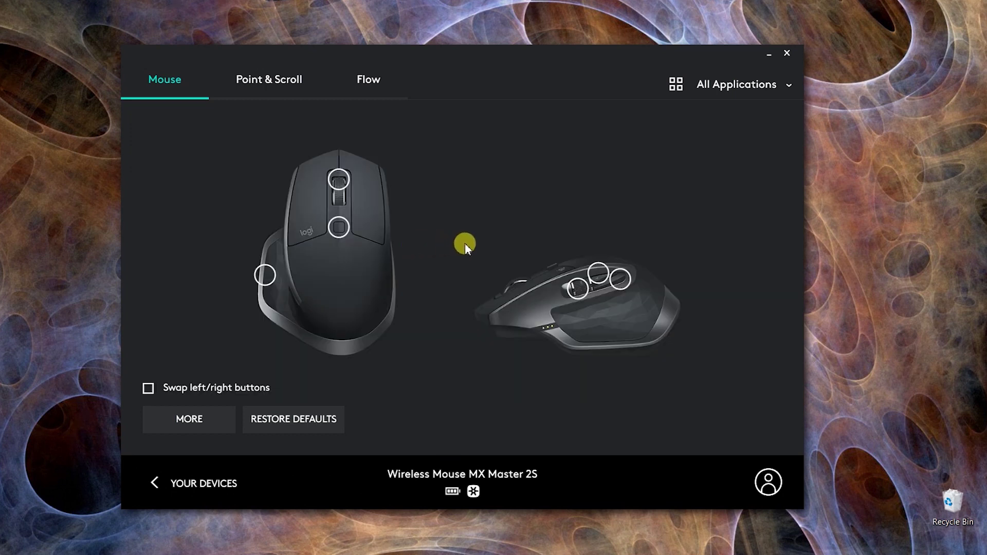
{"action": "left_click", "coordinate": [602, 275]}
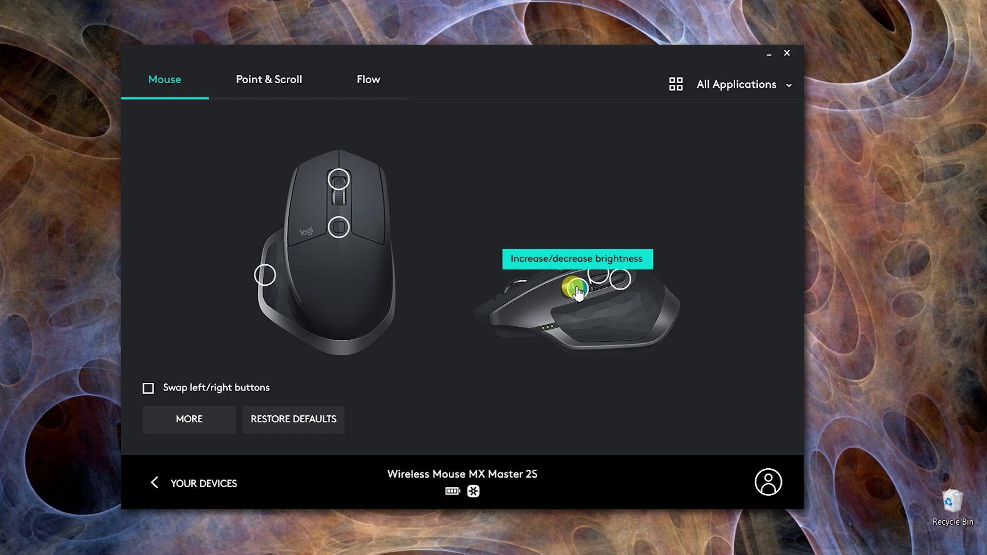
{"action": "left_click", "coordinate": [577, 290]}
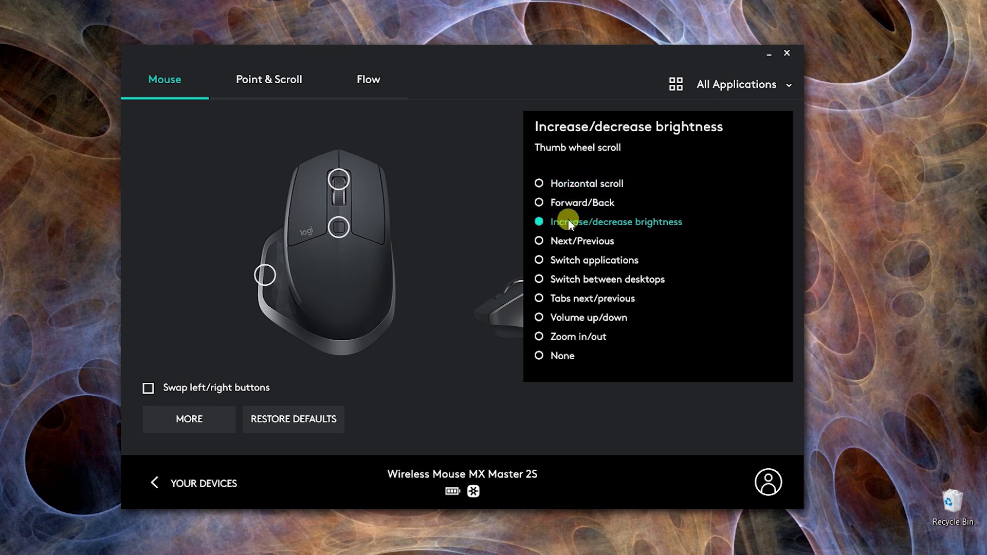
{"action": "left_click", "coordinate": [439, 267]}
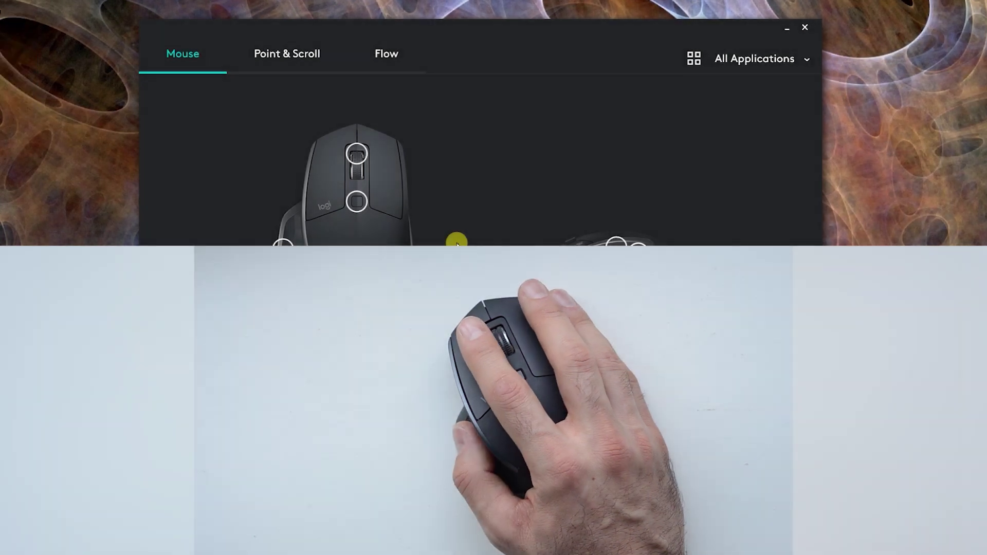
{"action": "left_click", "coordinate": [636, 241]}
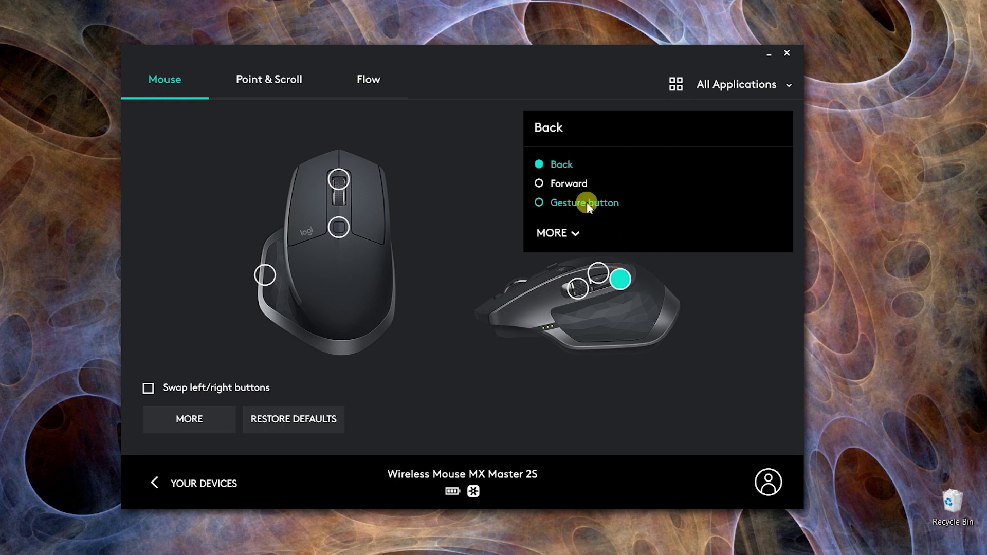
Make the Back button a gesture button using the Custom preset instead of Virtual desktops.
{"action": "left_click", "coordinate": [621, 278]}
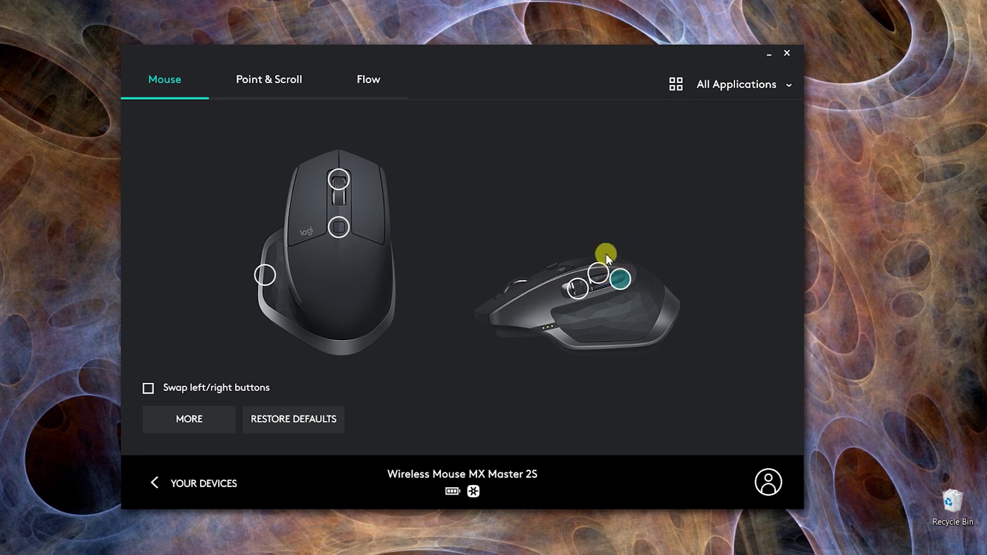
{"action": "left_click", "coordinate": [623, 281]}
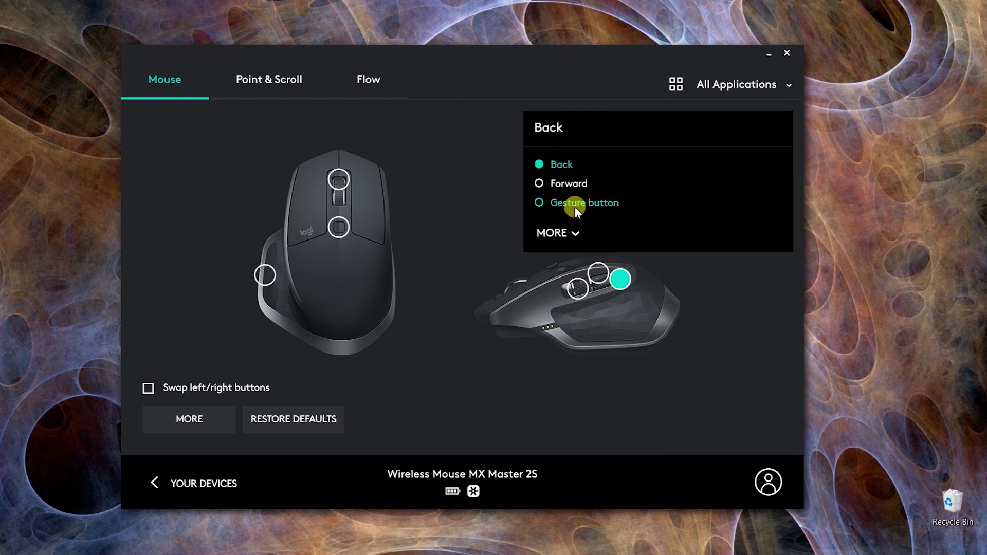
{"action": "left_click", "coordinate": [575, 206]}
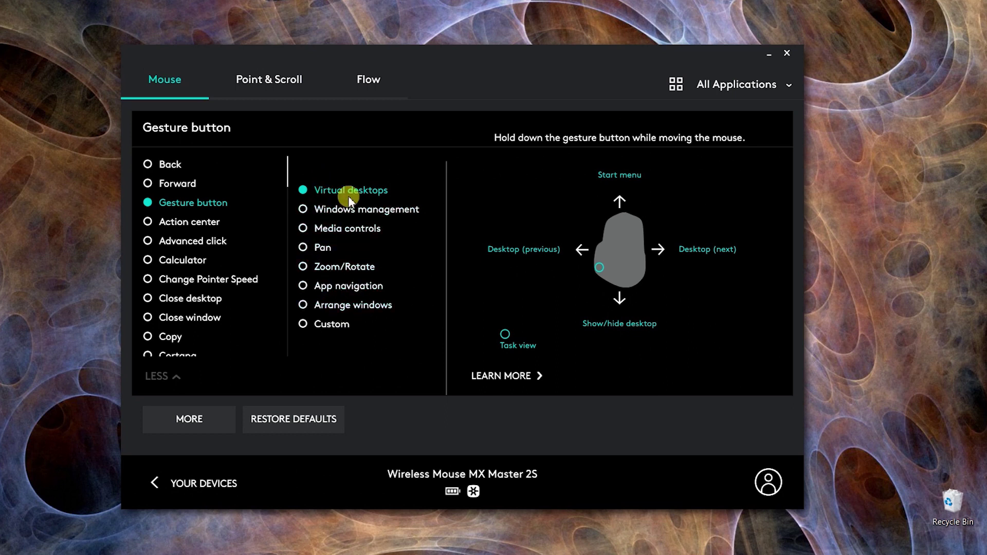
{"action": "left_click", "coordinate": [334, 325]}
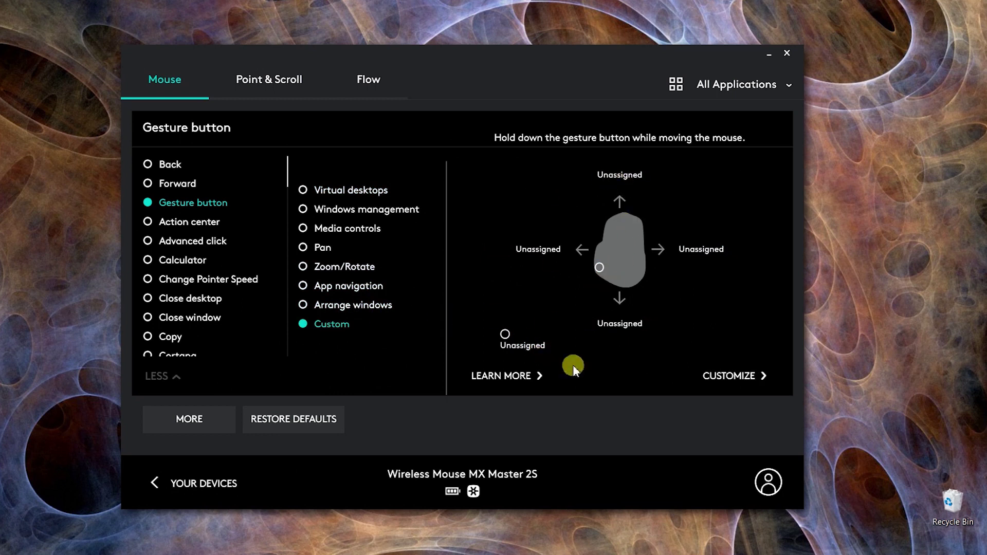
{"action": "left_click", "coordinate": [715, 378]}
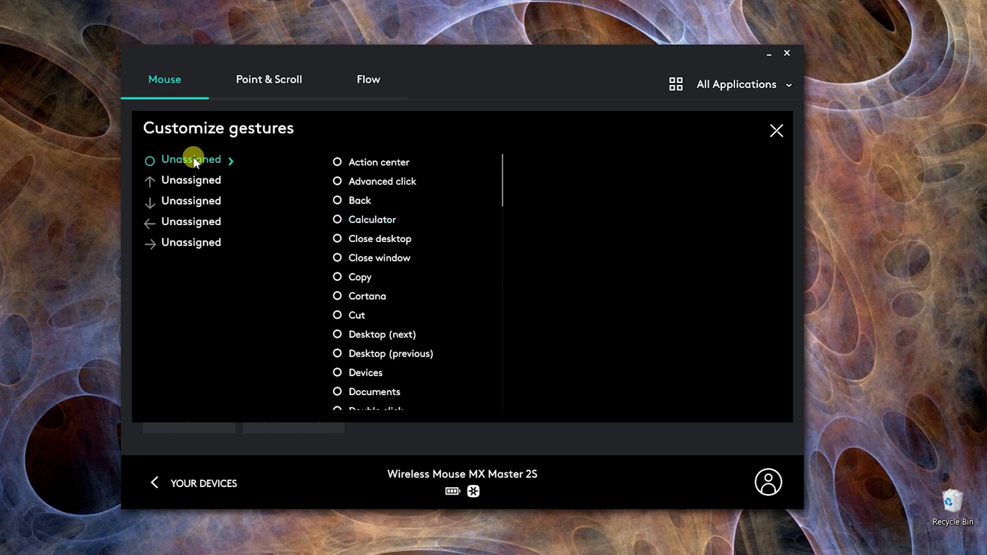
Map press to Back, up to Maximize window, down to Minimize window, left to Keystroke assignment.
{"action": "left_click", "coordinate": [354, 200]}
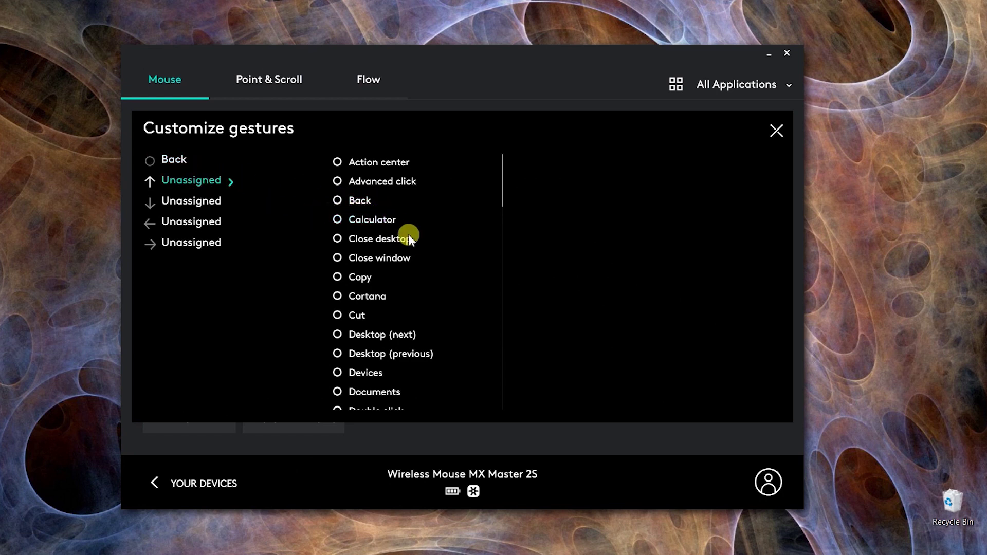
{"action": "scroll", "coordinate": [411, 241], "scroll_direction": "down", "scroll_amount": 5}
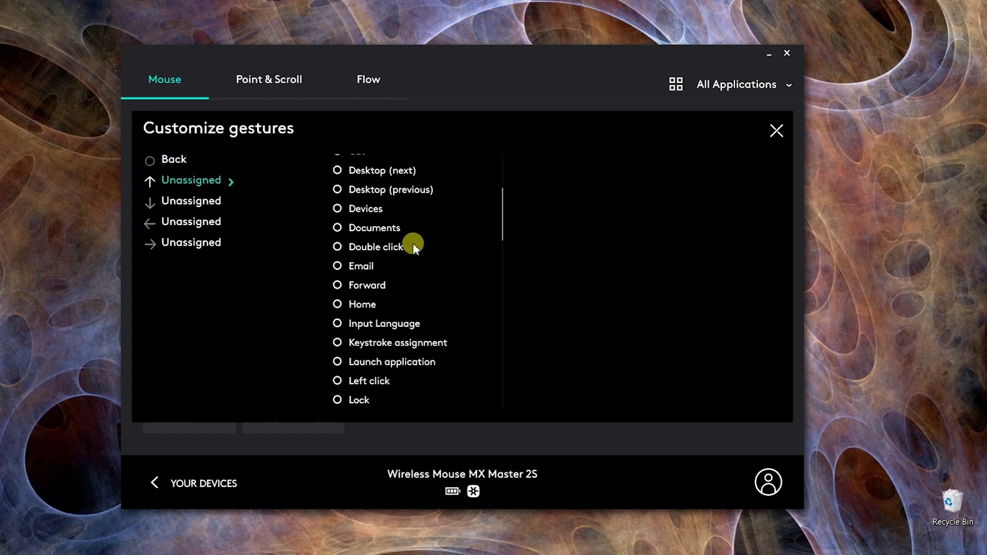
{"action": "scroll", "coordinate": [412, 243], "scroll_direction": "down", "scroll_amount": 6}
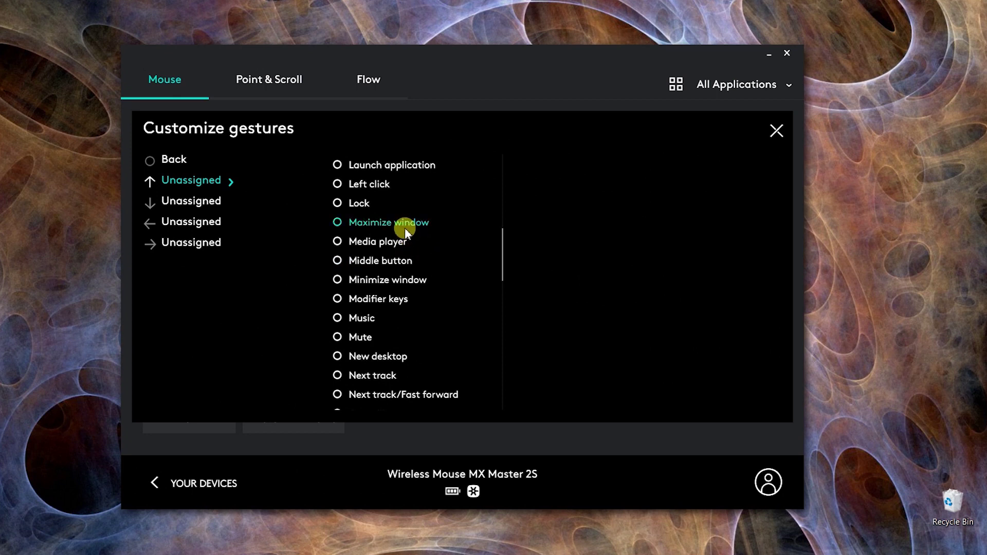
{"action": "left_click", "coordinate": [405, 227]}
{"action": "left_click", "coordinate": [190, 197]}
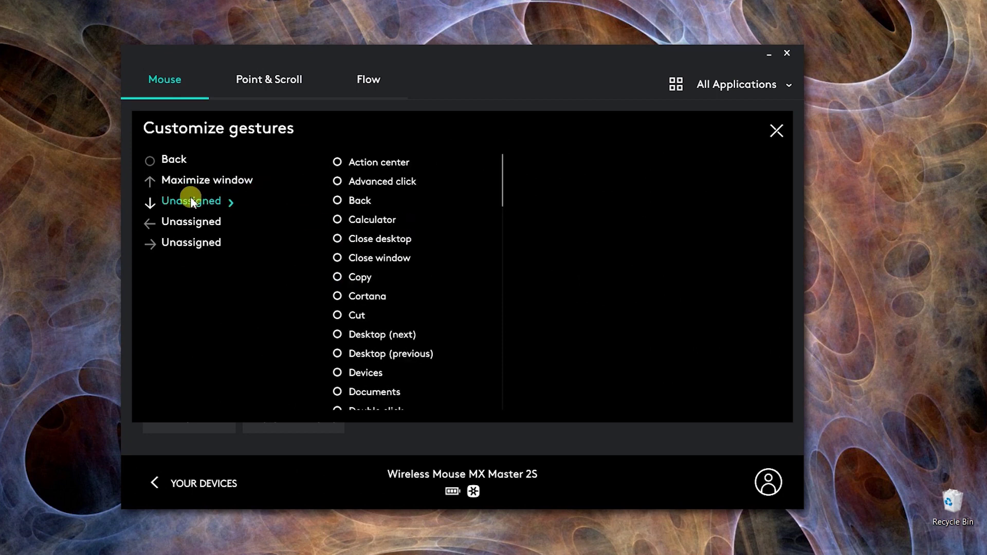
{"action": "scroll", "coordinate": [384, 264], "scroll_direction": "down", "scroll_amount": 2}
{"action": "scroll", "coordinate": [384, 264], "scroll_direction": "down", "scroll_amount": 9}
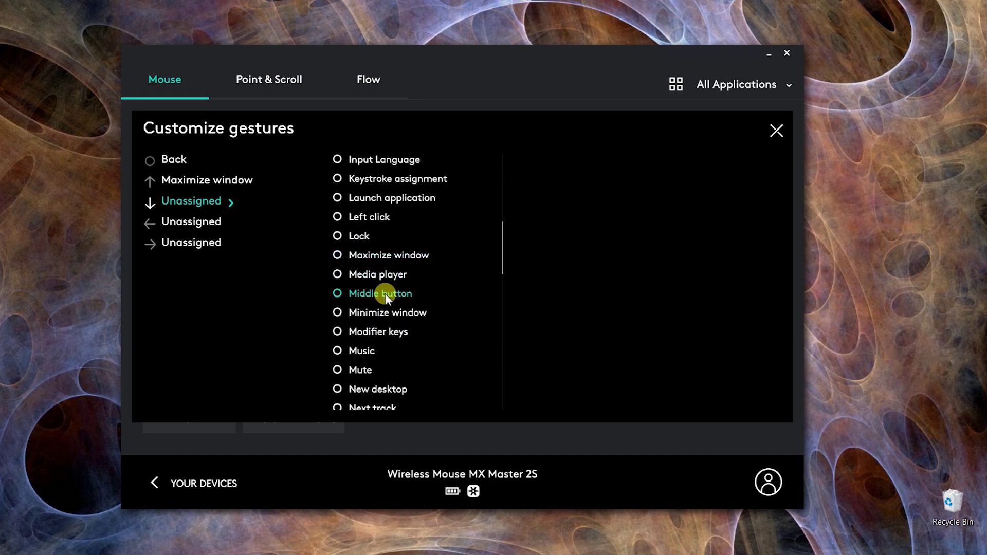
{"action": "left_click", "coordinate": [199, 223]}
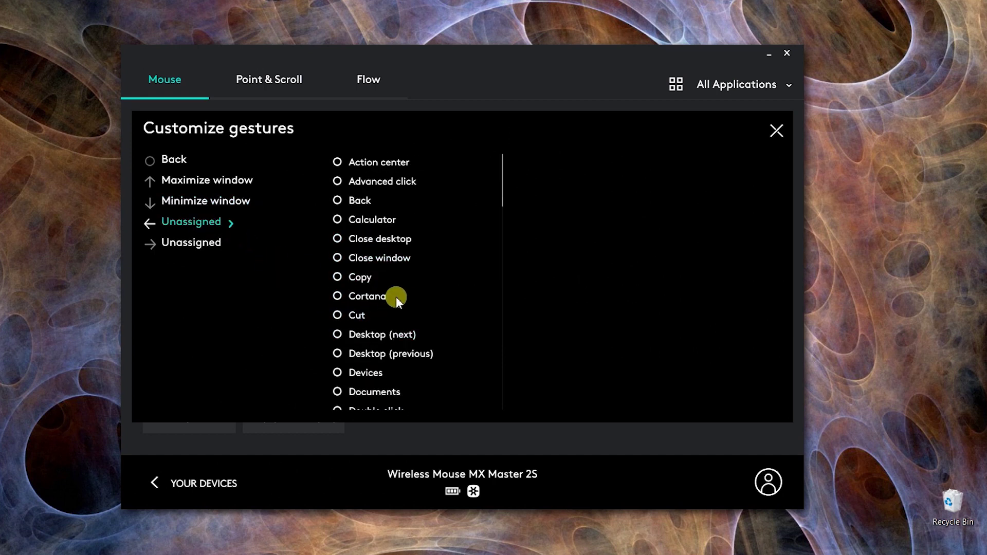
{"action": "scroll", "coordinate": [396, 297], "scroll_direction": "down", "scroll_amount": 8}
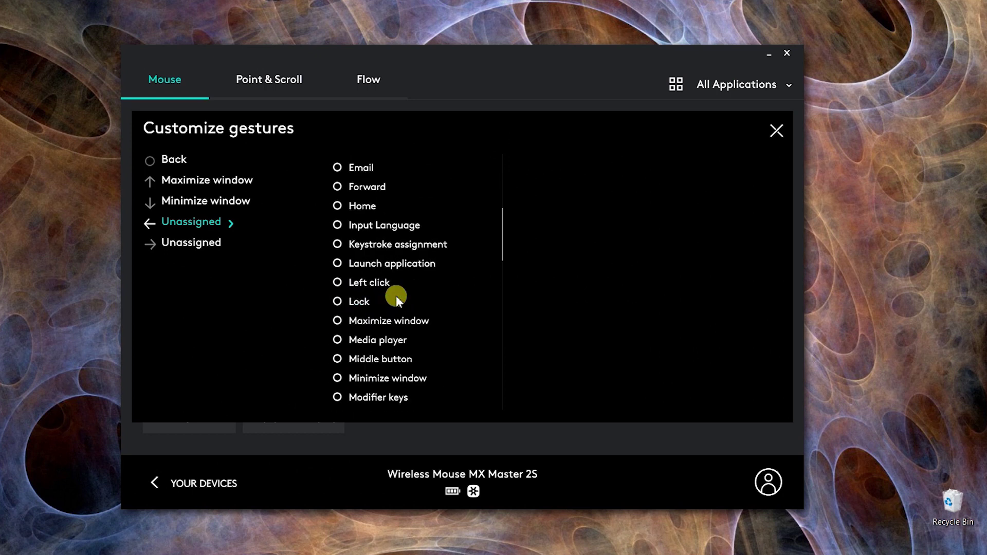
{"action": "scroll", "coordinate": [396, 297], "scroll_direction": "down", "scroll_amount": 2}
{"action": "scroll", "coordinate": [364, 265], "scroll_direction": "up", "scroll_amount": 1}
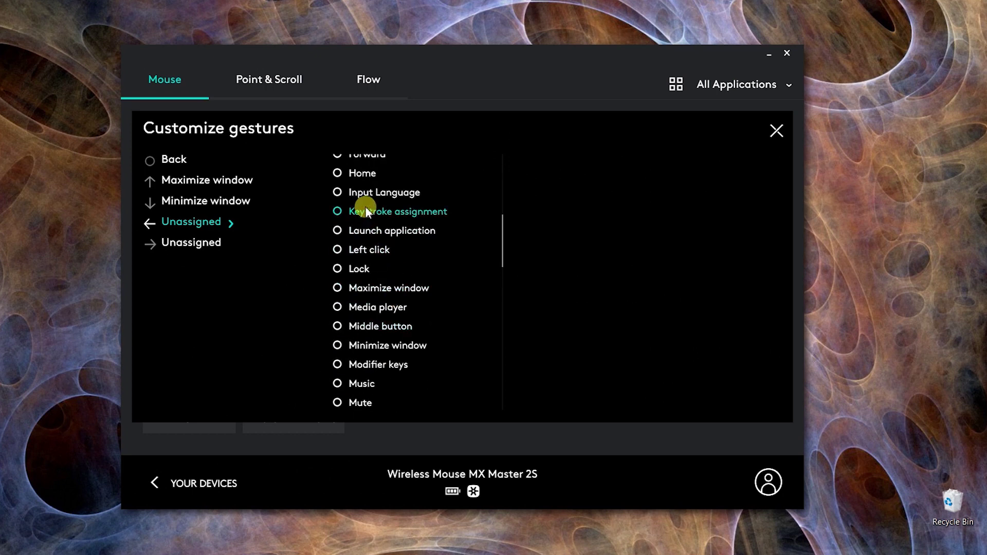
{"action": "left_click", "coordinate": [381, 212]}
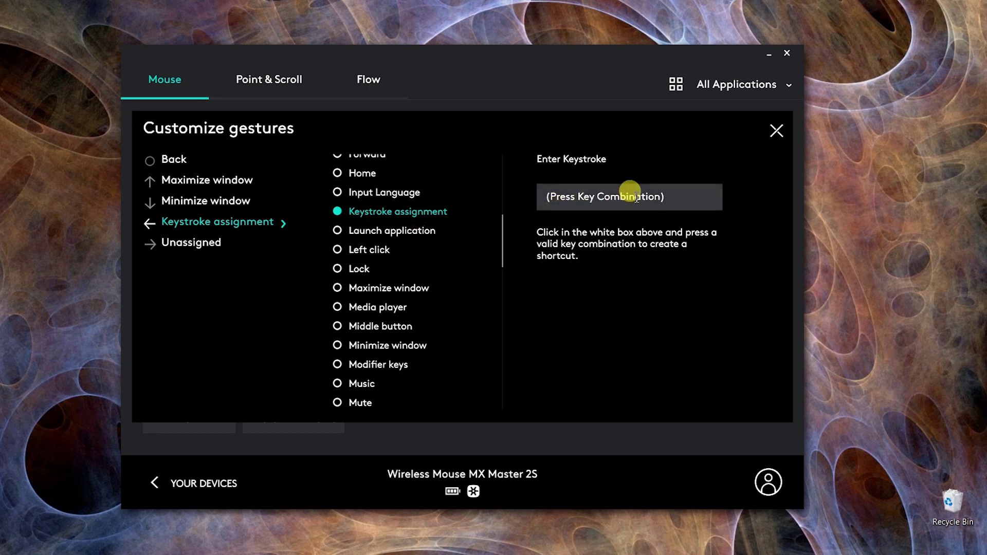
Record Ctrl+W as the left gesture's keystroke and close gesture customization.
{"action": "key", "text": "ctrl+w"}
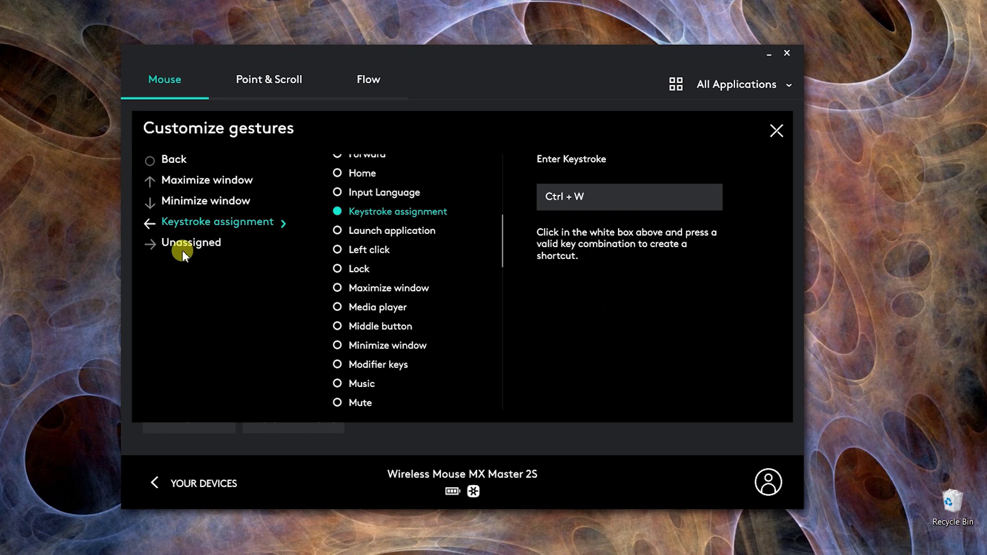
{"action": "key", "text": "Escape"}
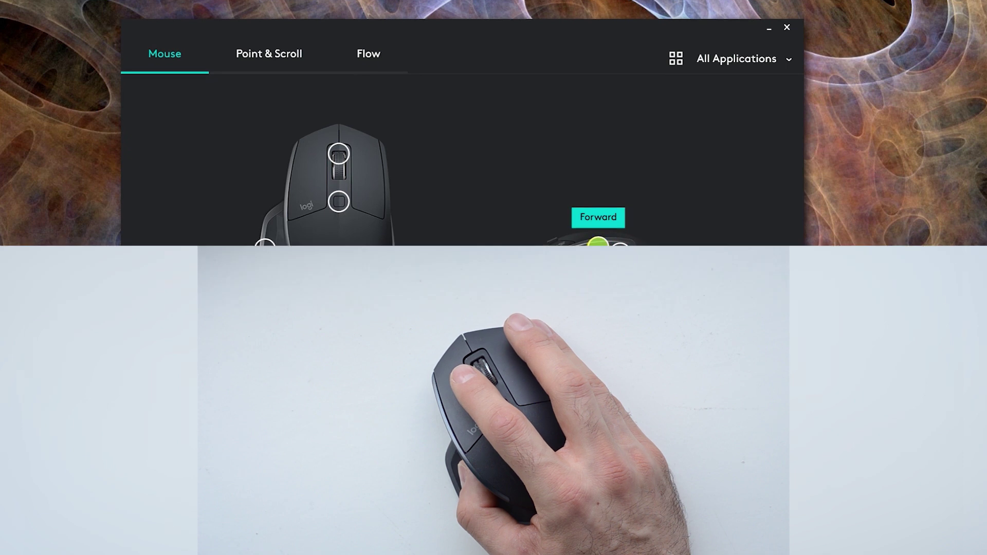
Open This PC, then maximize, restore and minimize it, and bring it back from Task View.
{"action": "key", "text": "super+e"}
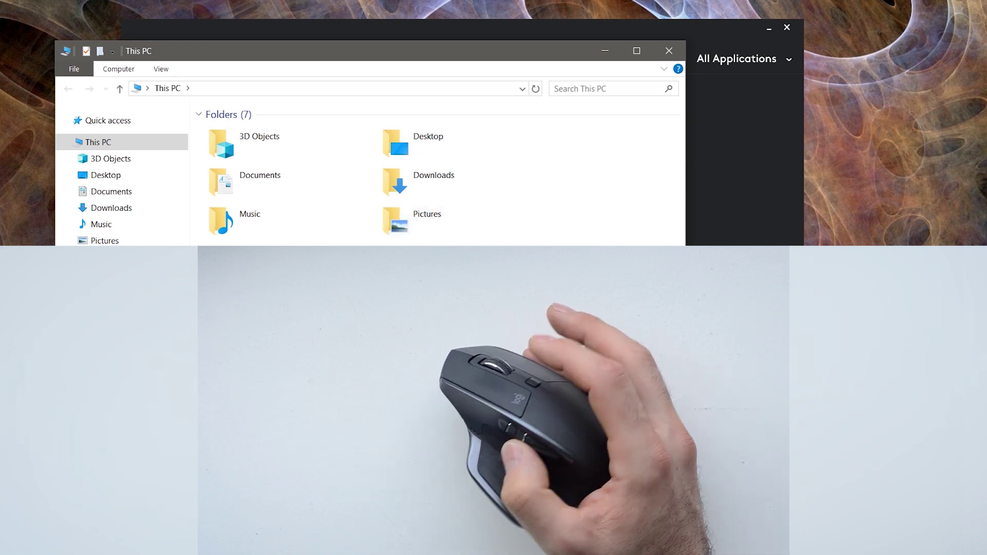
{"action": "key", "text": "super+Up"}
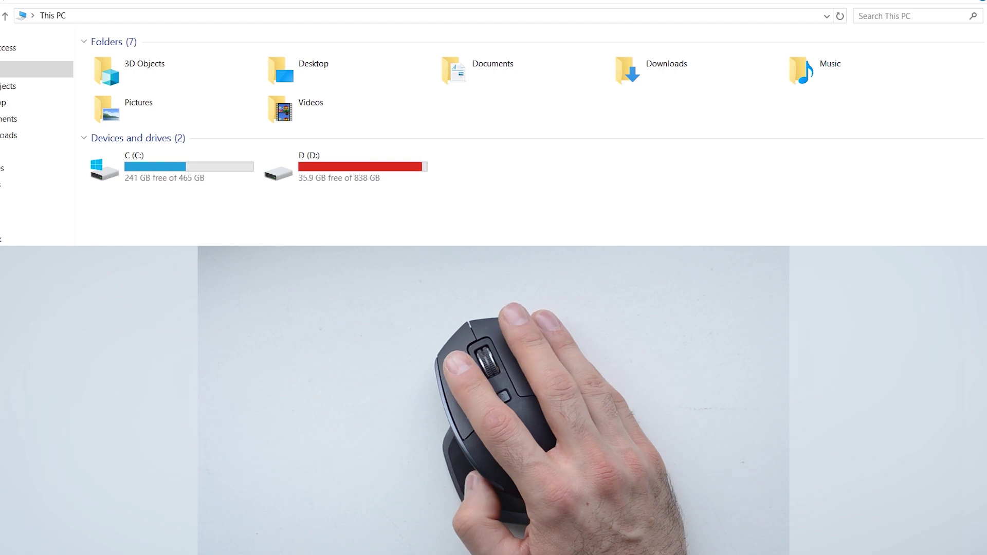
{"action": "key", "text": "super+Down"}
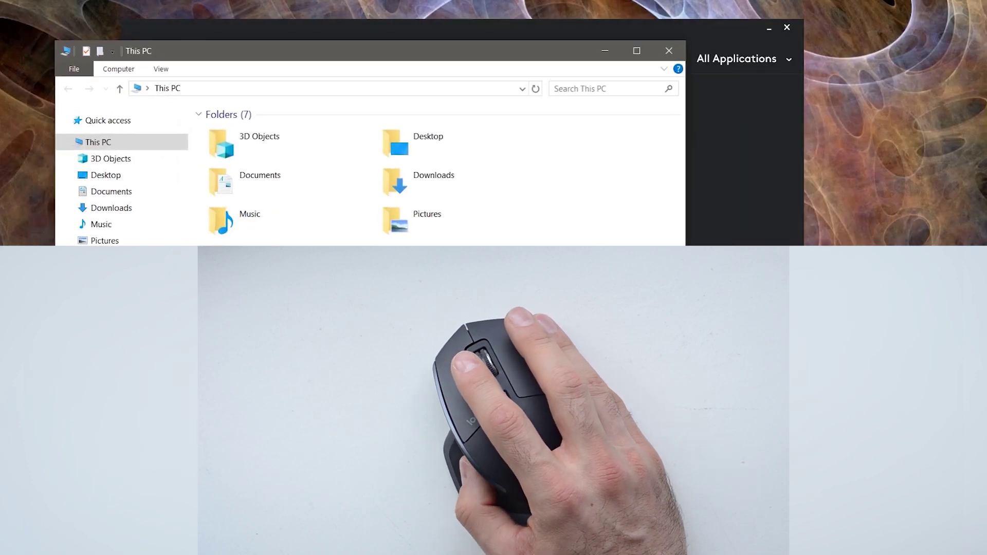
{"action": "key", "text": "super+Down"}
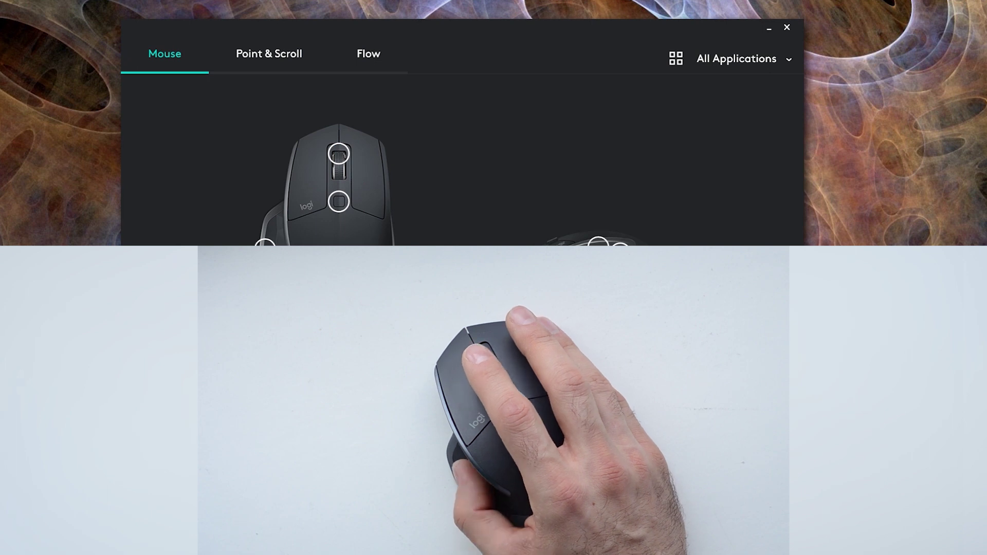
{"action": "key", "text": "super+Tab"}
{"action": "left_click", "coordinate": [183, 163]}
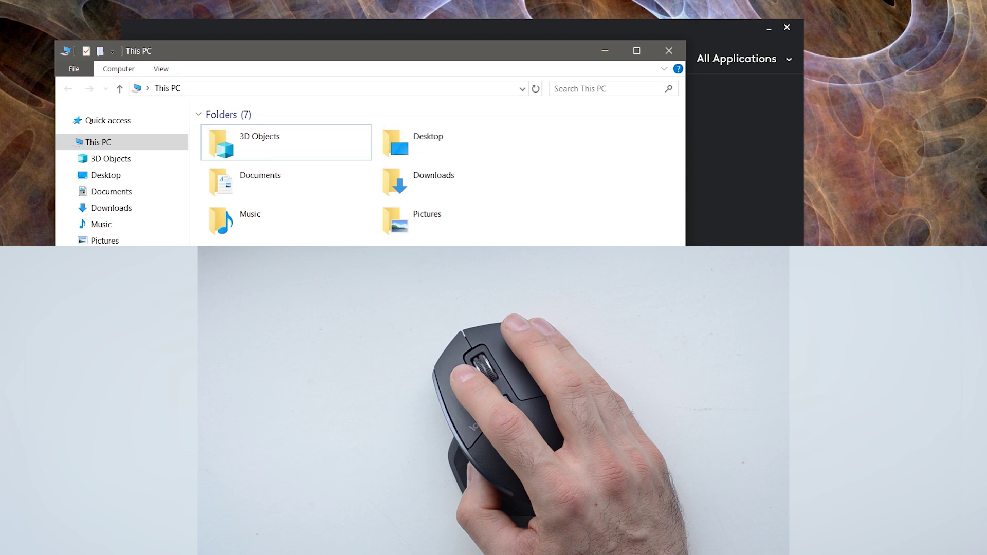
Open Desktop, hop back and forward between Desktop and This PC, then close Explorer.
{"action": "double_click", "coordinate": [424, 147]}
{"action": "key", "text": "alt+Left"}
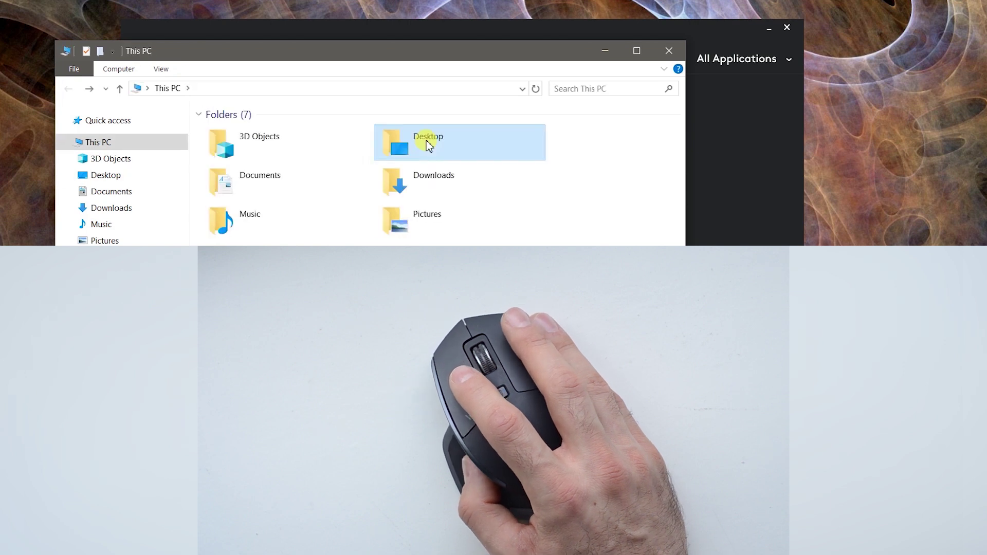
{"action": "key", "text": "alt+Right"}
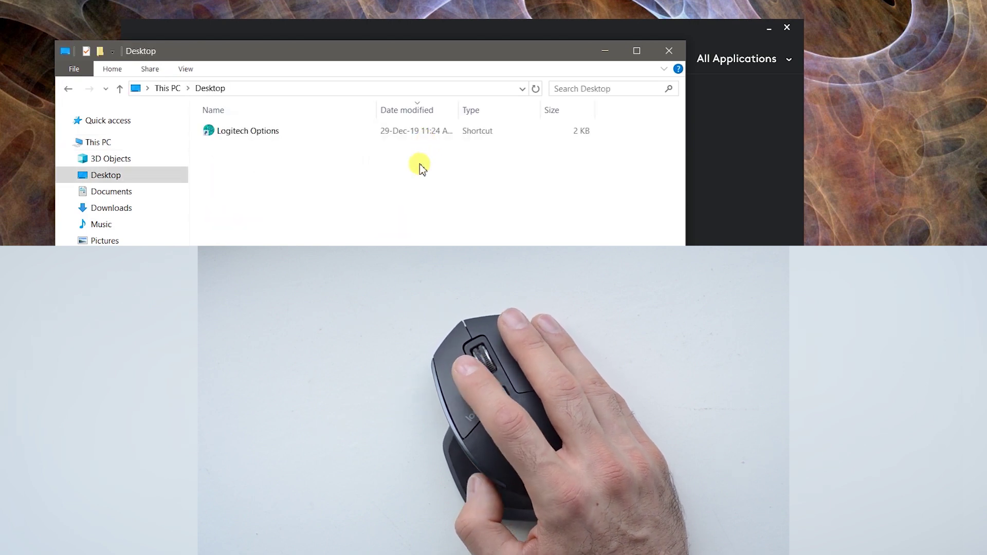
{"action": "key", "text": "alt+Left"}
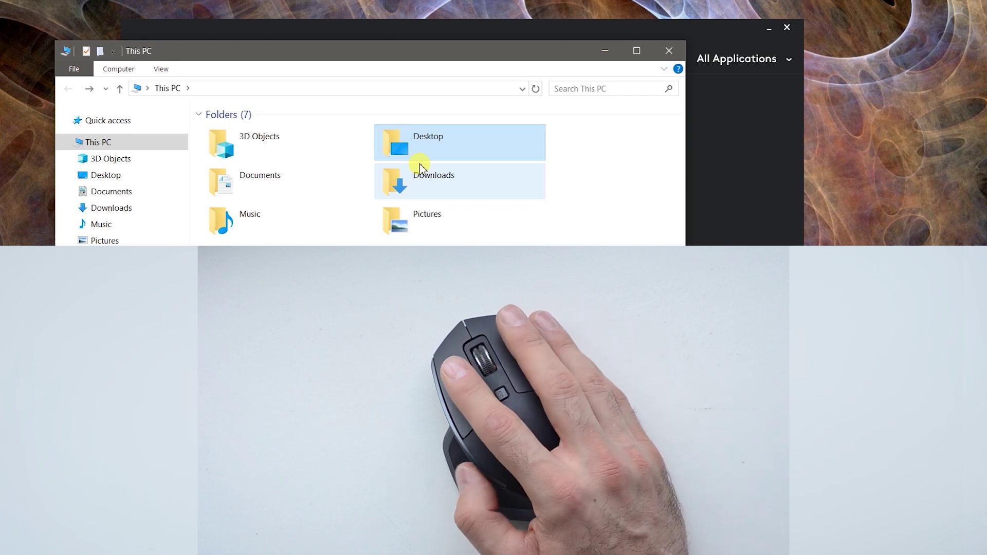
{"action": "key", "text": "alt+Right"}
{"action": "key", "text": "alt+Left"}
{"action": "key", "text": "alt+Right"}
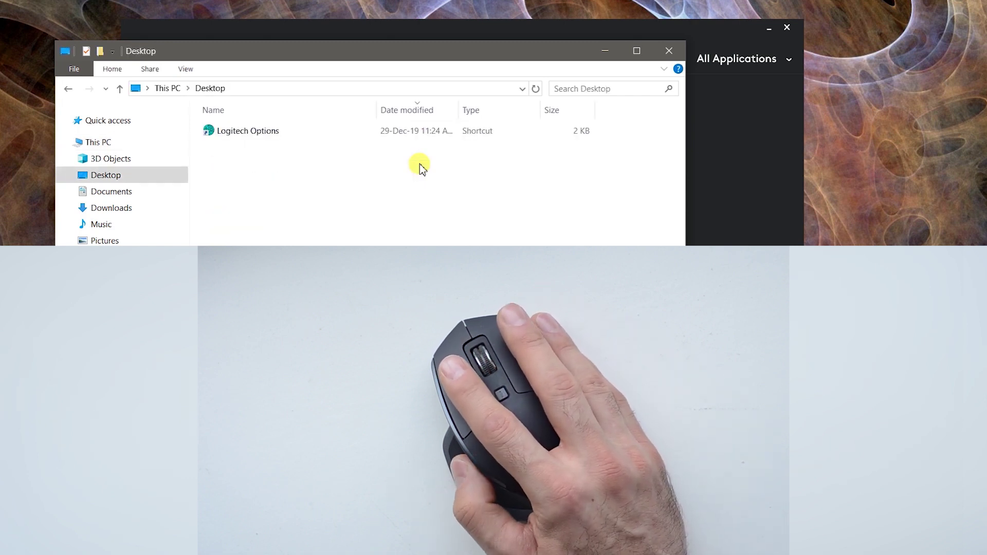
{"action": "key", "text": "alt+Left"}
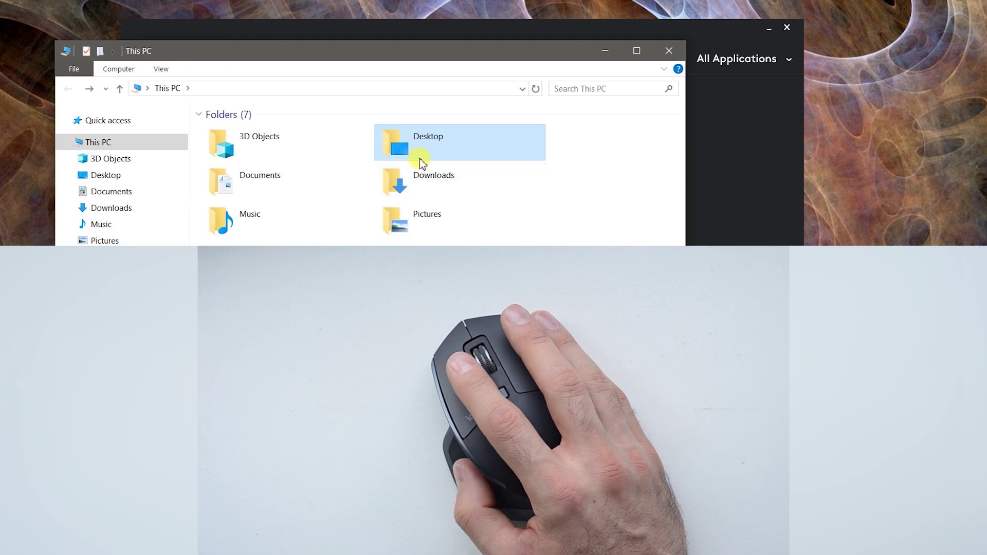
{"action": "left_click", "coordinate": [669, 51]}
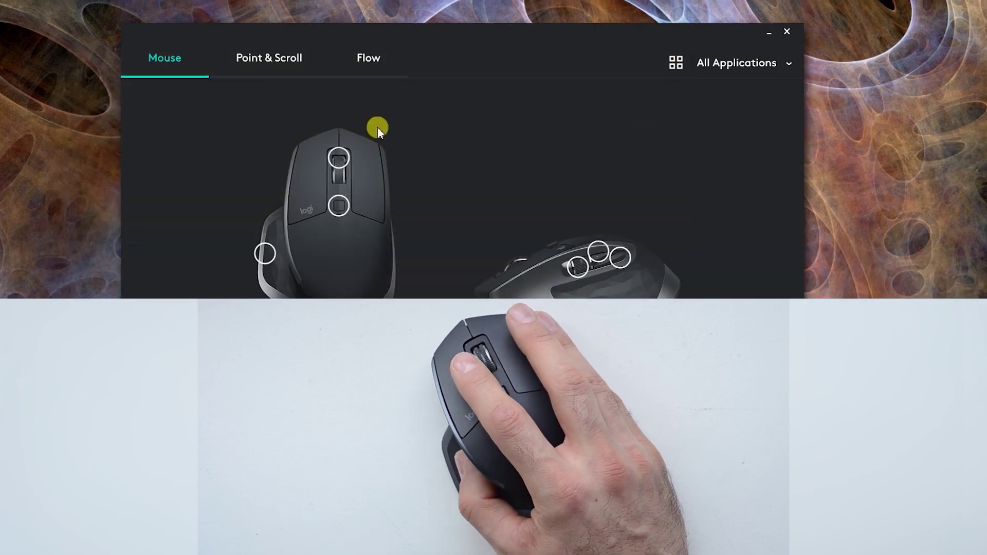